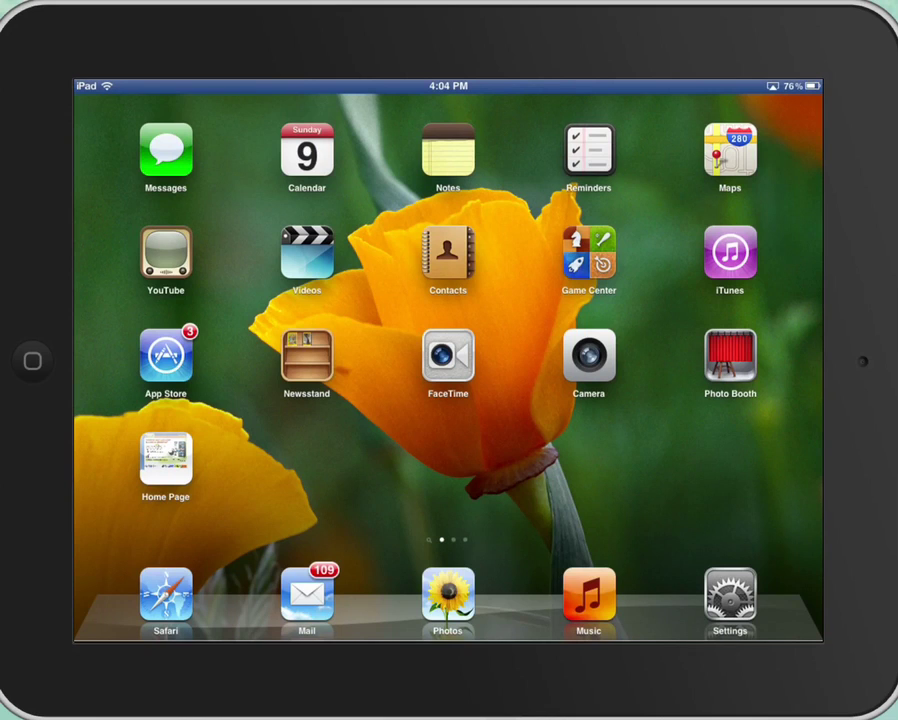
Open the Classroom Organizer website from the Home Page web clip and go to its Log In page
{"action": "left_click", "coordinate": [165, 460]}
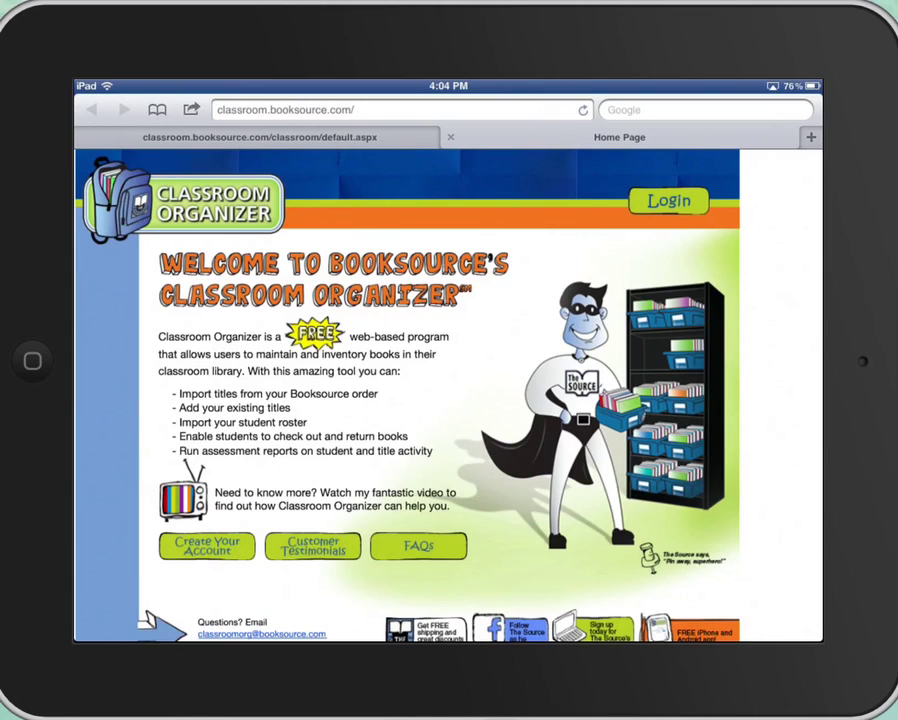
{"action": "left_click", "coordinate": [668, 200]}
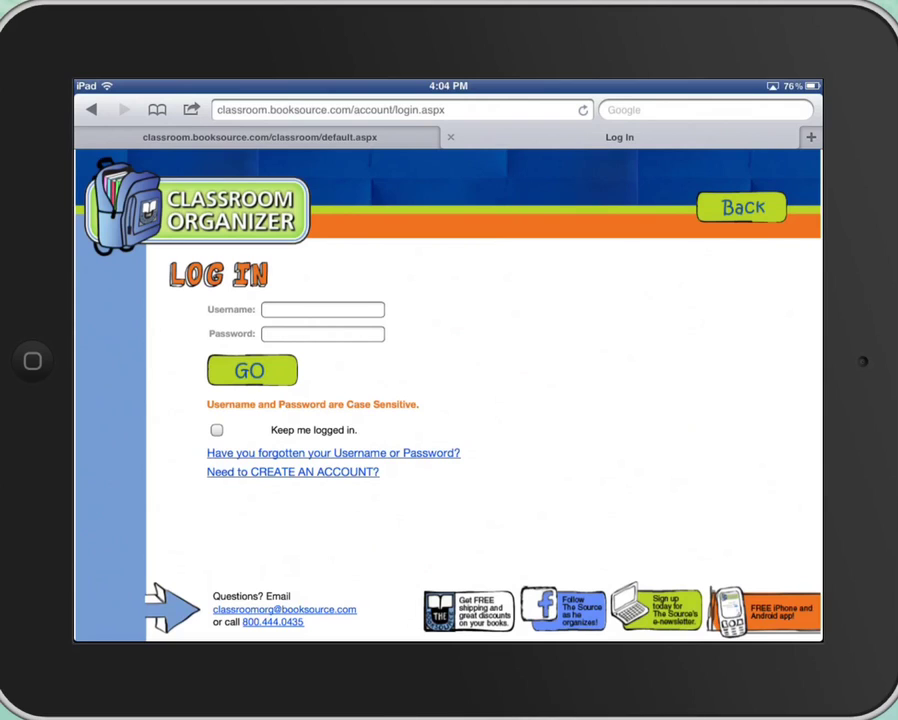
Enter the teacher account's username and password and submit the login
{"action": "left_click", "coordinate": [322, 309]}
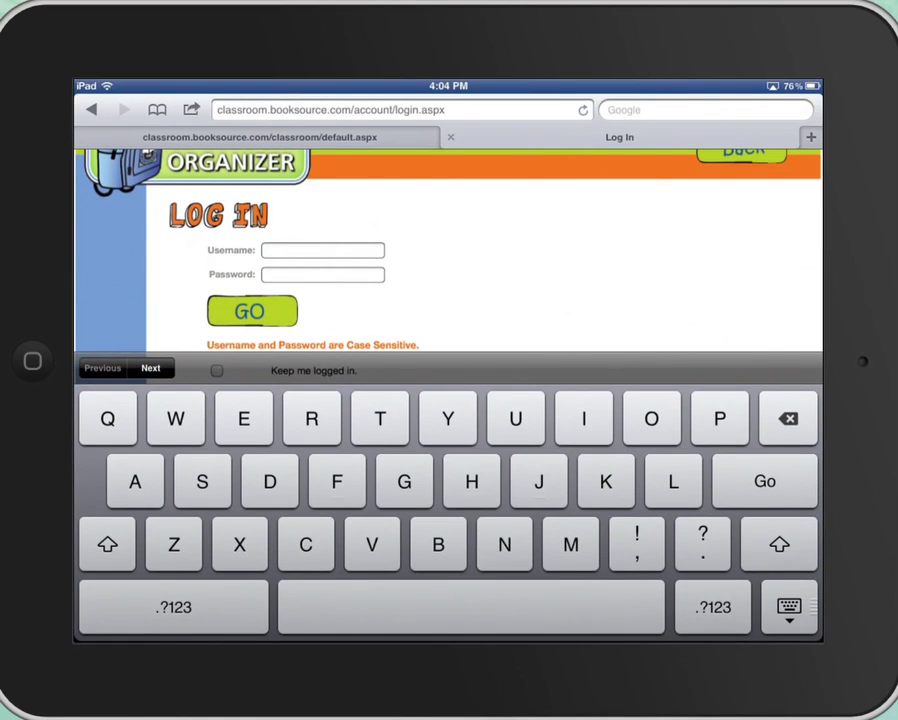
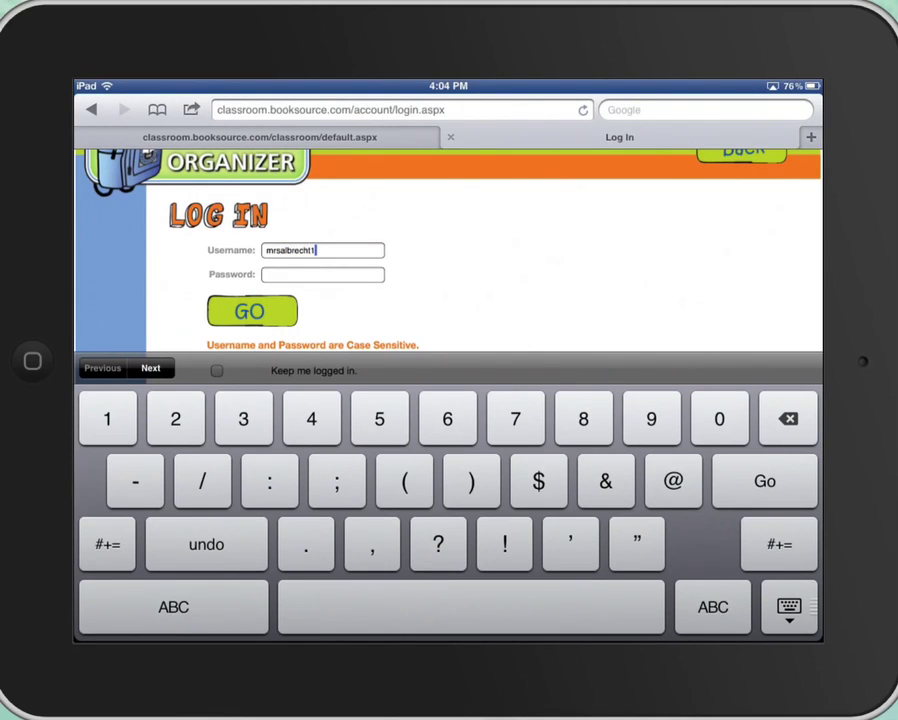
{"action": "left_click", "coordinate": [322, 274]}
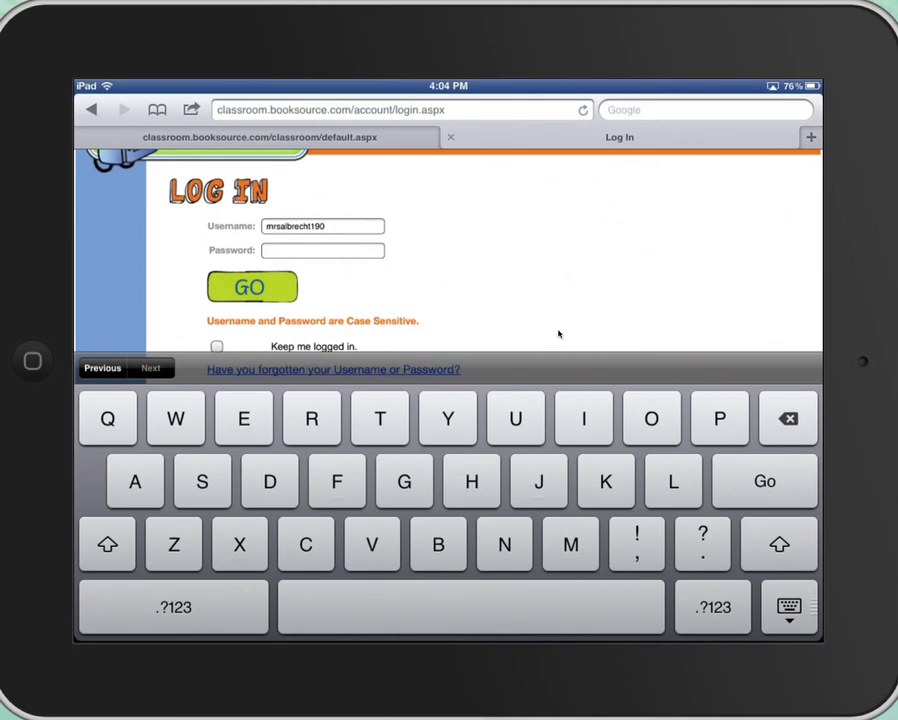
{"action": "key", "text": "Return"}
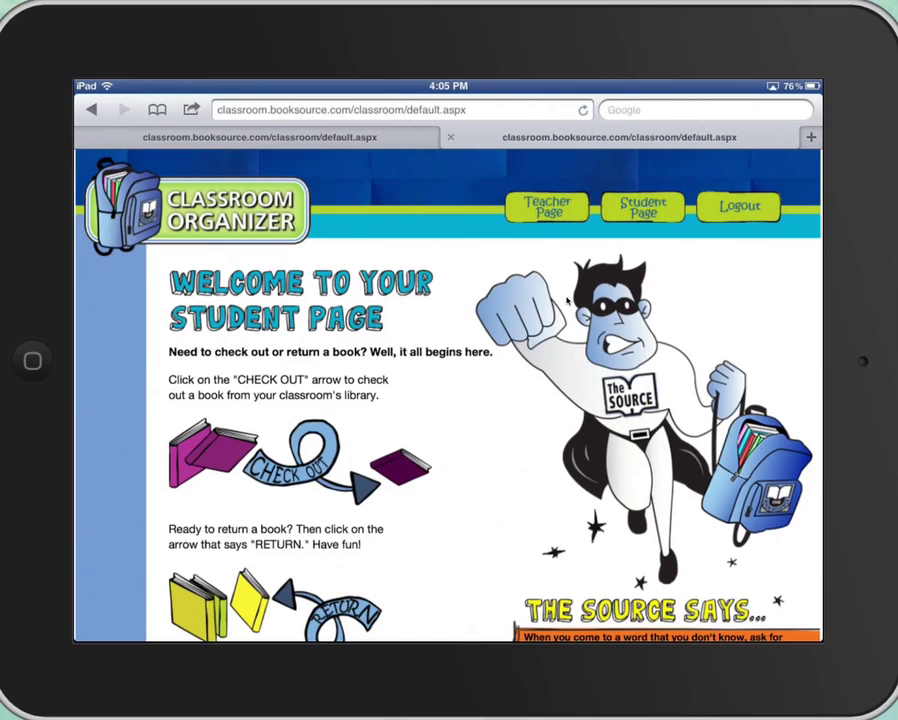
Start a checkout and pick the second student in the Find Me name list
{"action": "scroll", "coordinate": [567, 300], "scroll_direction": "down", "scroll_amount": 2}
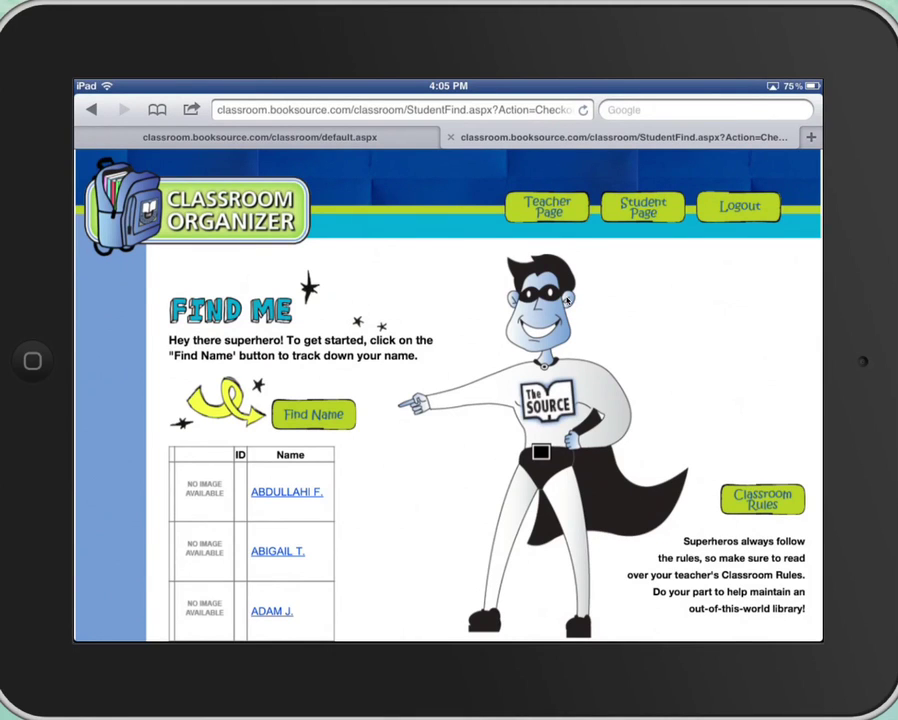
{"action": "scroll", "coordinate": [566, 300], "scroll_direction": "down", "scroll_amount": 10}
{"action": "scroll", "coordinate": [566, 300], "scroll_direction": "down", "scroll_amount": 5}
{"action": "scroll", "coordinate": [566, 300], "scroll_direction": "down", "scroll_amount": 4}
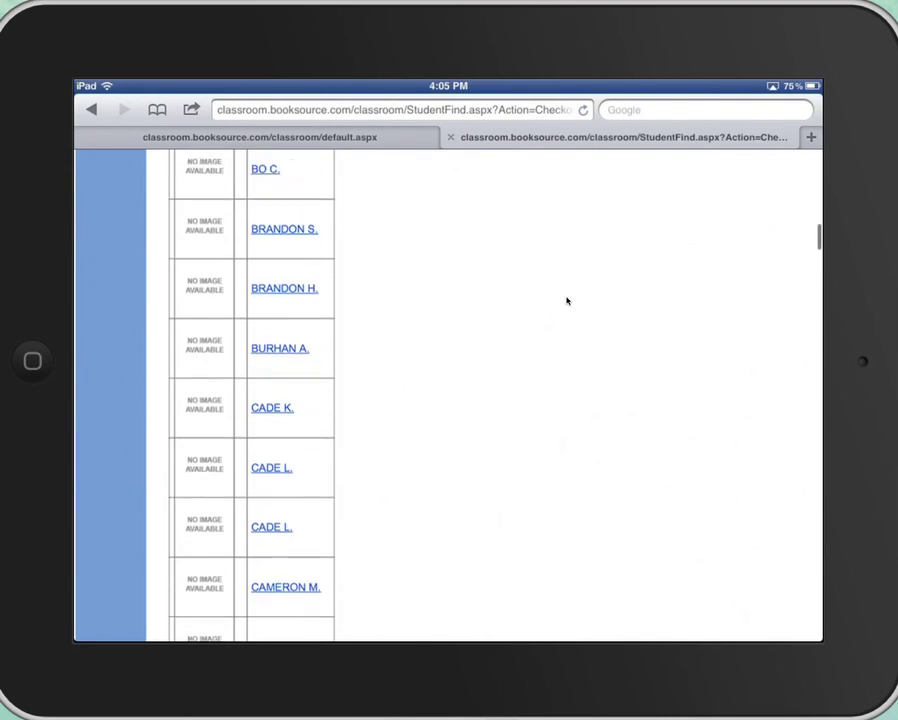
{"action": "scroll", "coordinate": [566, 300], "scroll_direction": "down", "scroll_amount": 1}
{"action": "scroll", "coordinate": [566, 300], "scroll_direction": "up", "scroll_amount": 8}
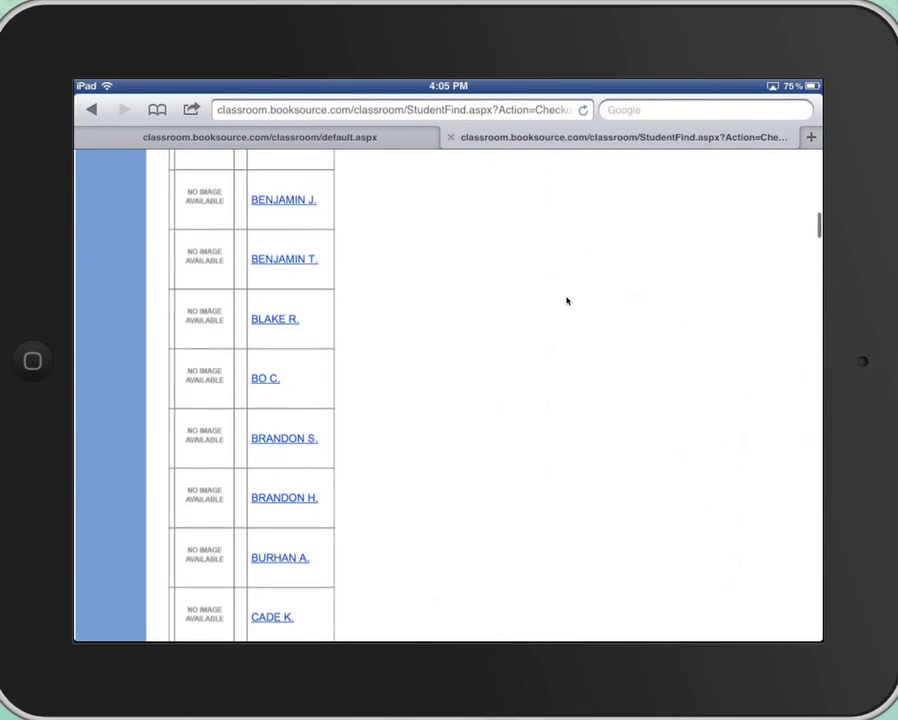
{"action": "scroll", "coordinate": [566, 300], "scroll_direction": "up", "scroll_amount": 6}
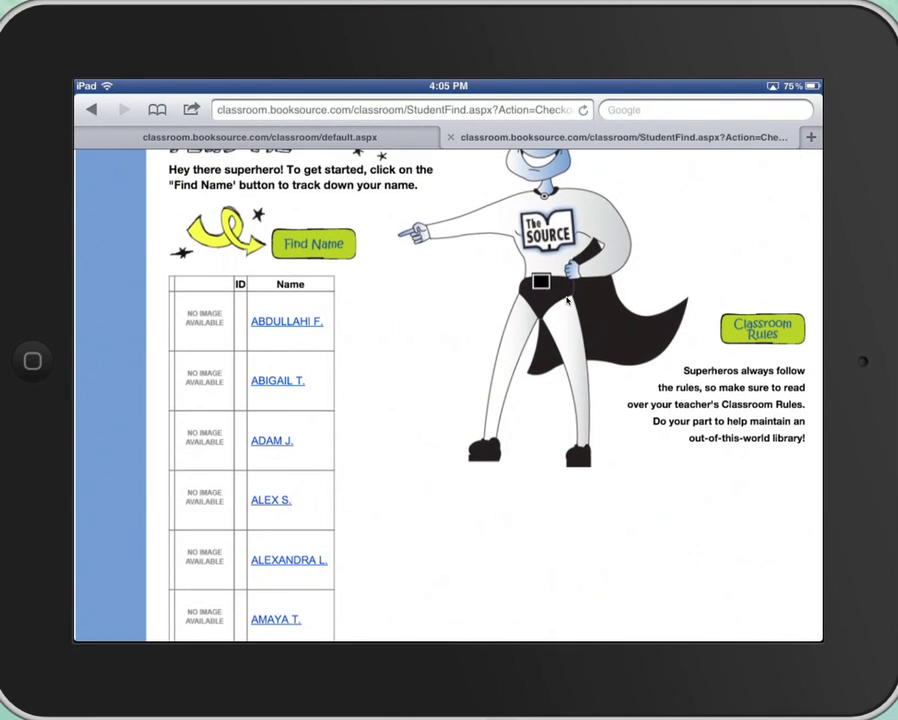
{"action": "left_click", "coordinate": [277, 381]}
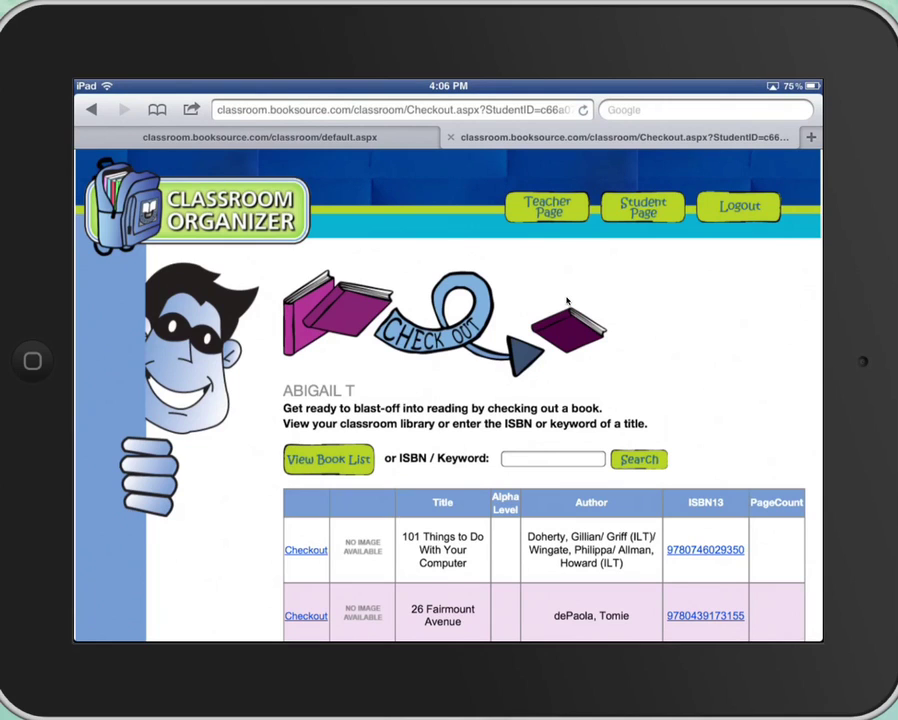
Browse the classroom library book table, then put the cursor in the ISBN / Keyword field
{"action": "scroll", "coordinate": [566, 300], "scroll_direction": "down", "scroll_amount": 5}
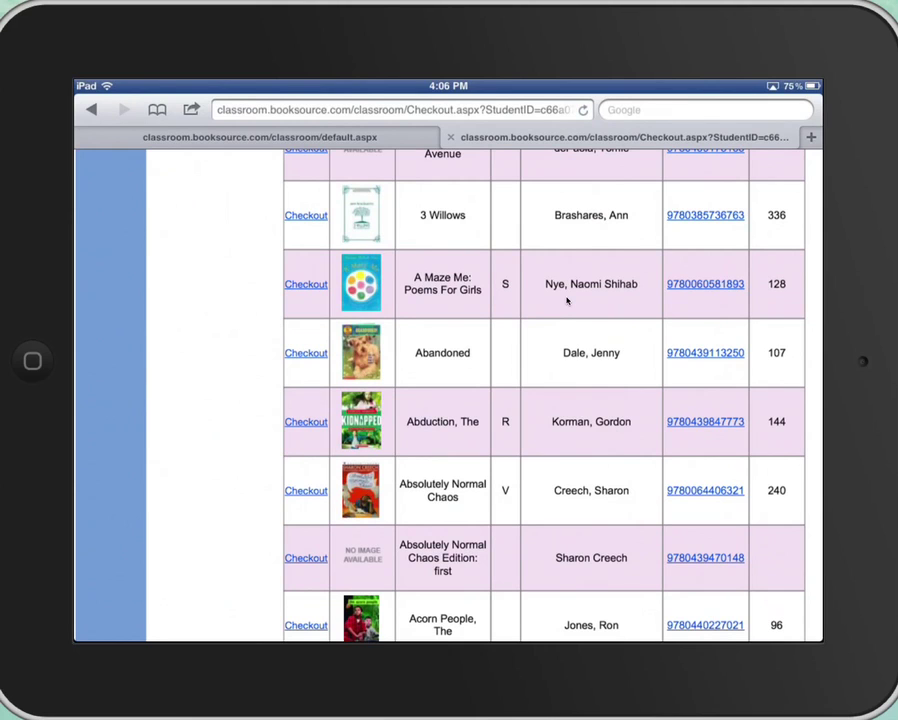
{"action": "scroll", "coordinate": [566, 300], "scroll_direction": "up", "scroll_amount": 3}
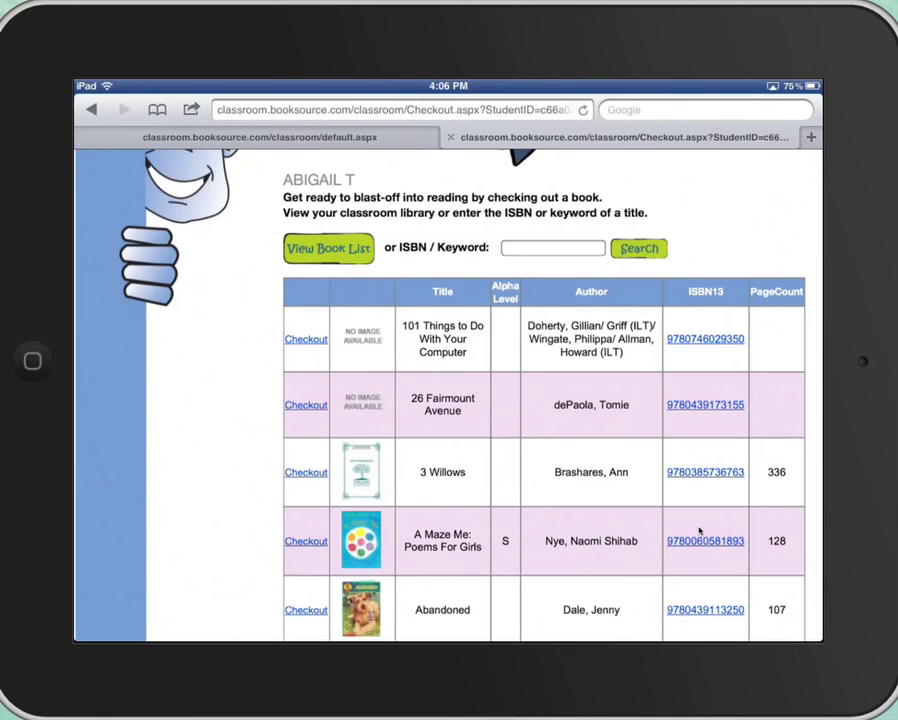
{"action": "scroll", "coordinate": [699, 531], "scroll_direction": "down", "scroll_amount": 10}
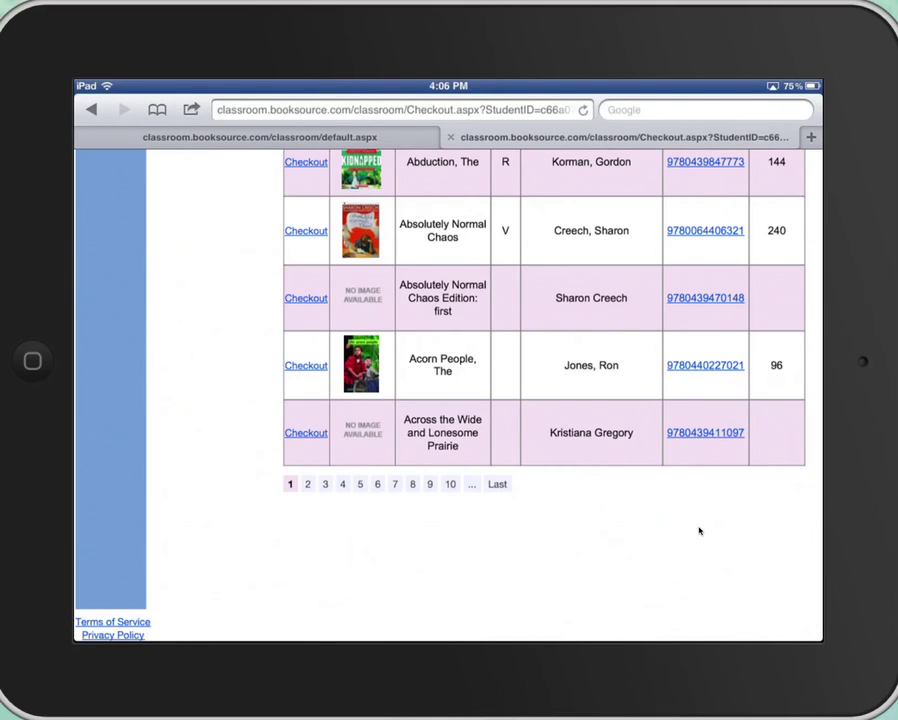
{"action": "scroll", "coordinate": [699, 531], "scroll_direction": "up", "scroll_amount": 6}
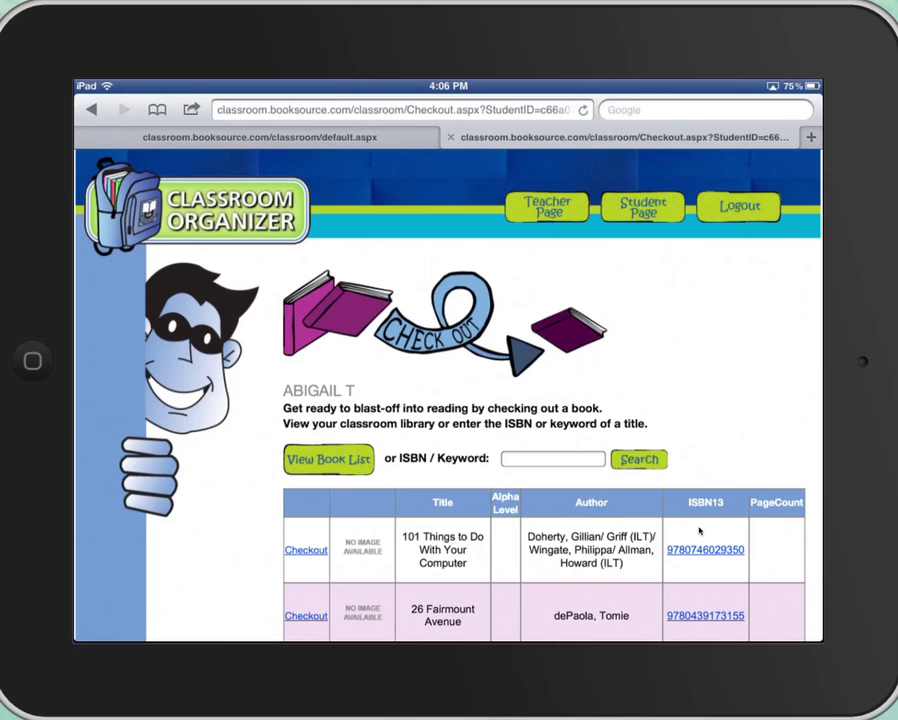
{"action": "left_click", "coordinate": [553, 459]}
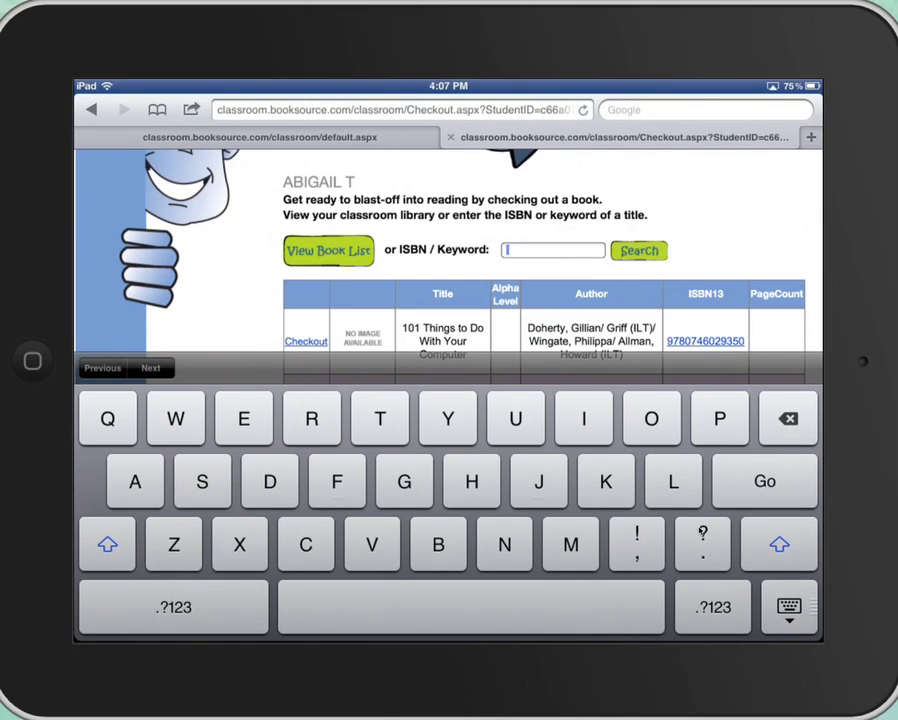
Search the library for 'So Be It', which finds no books, then search for 'Twilight'
{"action": "type", "text": "So Be It"}
{"action": "key", "text": "Return"}
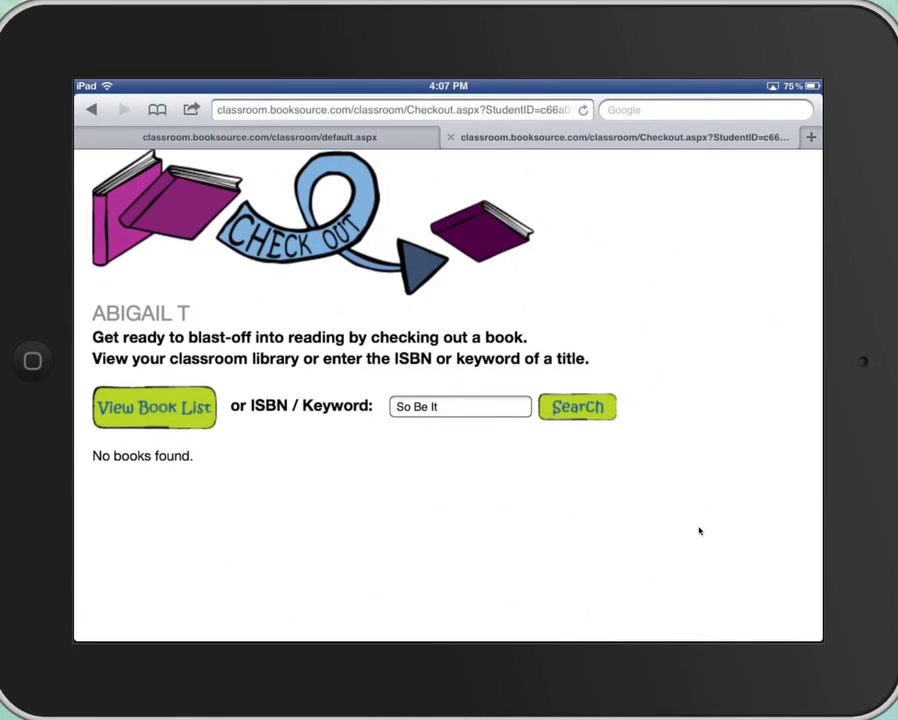
{"action": "key", "text": "BackSpace"}
{"action": "key", "text": "BackSpace"}
{"action": "key", "text": "BackSpace"}
{"action": "key", "text": "BackSpace"}
{"action": "key", "text": "BackSpace"}
{"action": "key", "text": "BackSpace"}
{"action": "key", "text": "BackSpace"}
{"action": "key", "text": "BackSpace"}
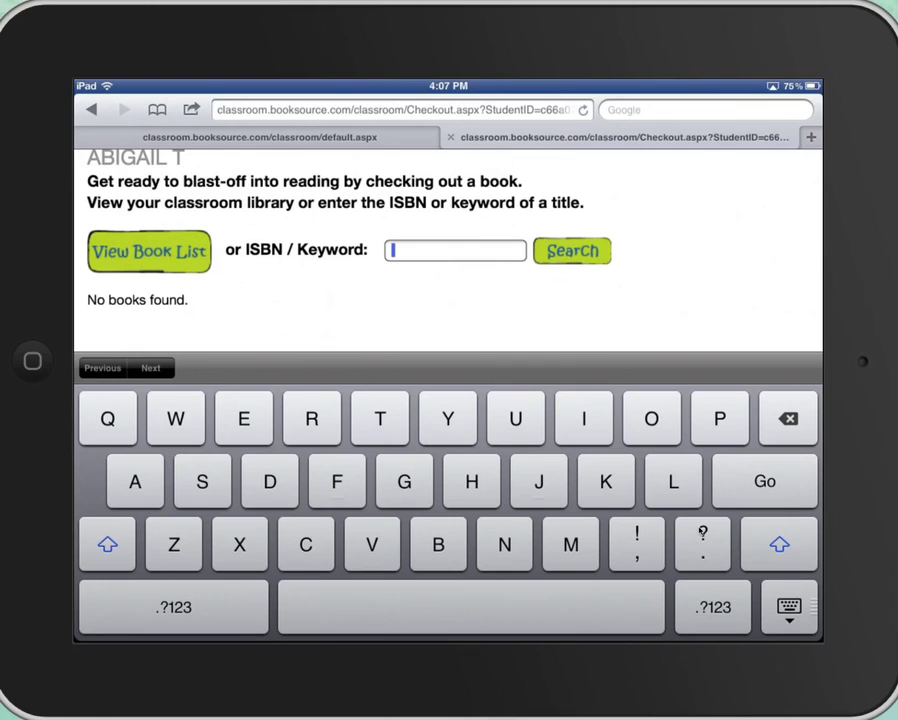
{"action": "type", "text": "Tw"}
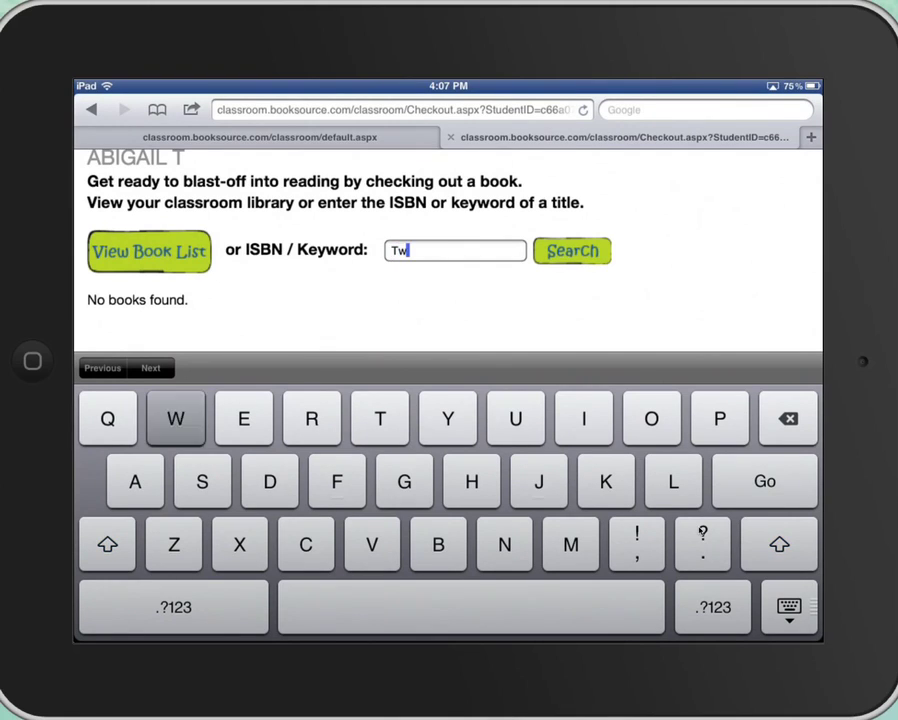
{"action": "type", "text": "ilight"}
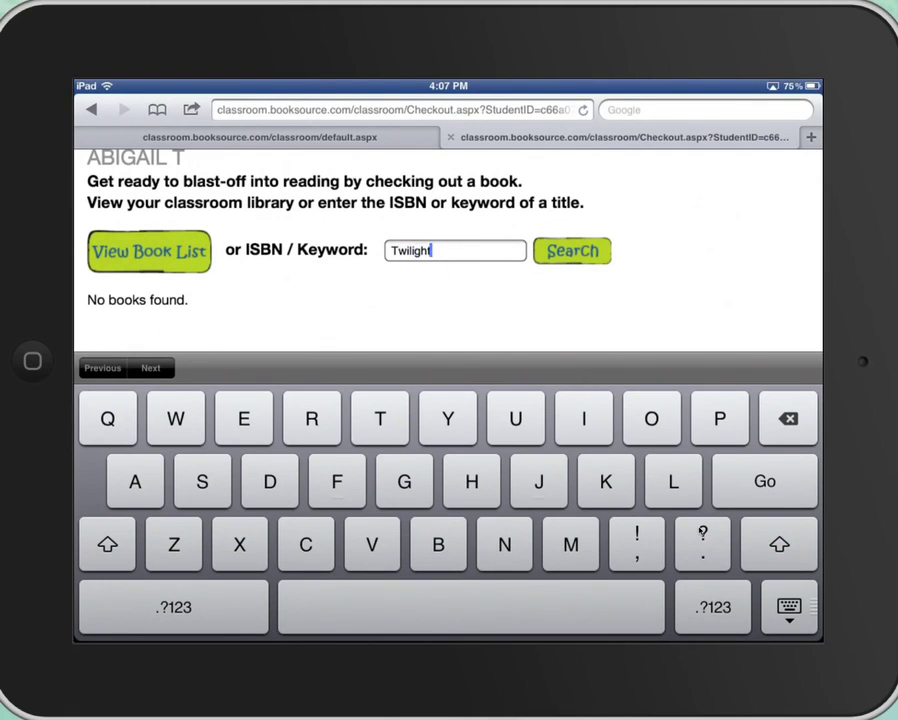
{"action": "key", "text": "Return"}
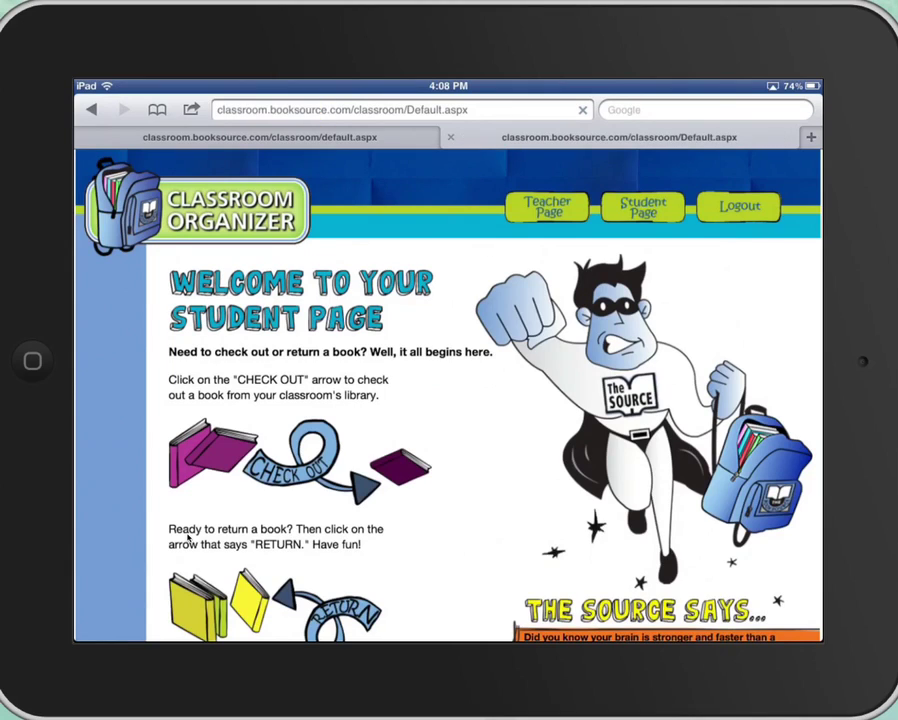
Start a book return and choose the same student from the Find Me list
{"action": "scroll", "coordinate": [187, 538], "scroll_direction": "down", "scroll_amount": 3}
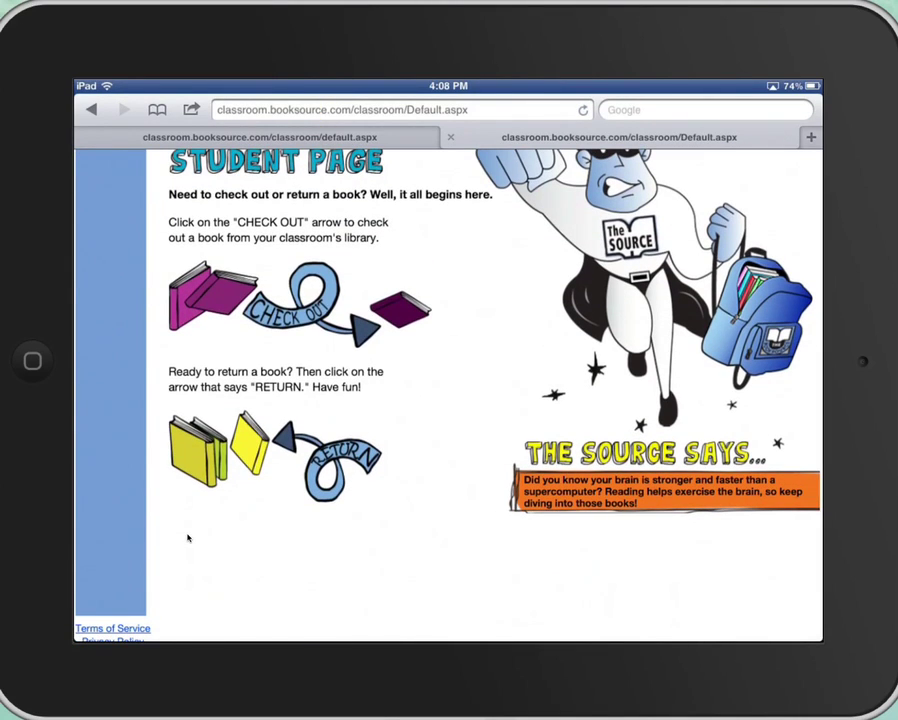
{"action": "scroll", "coordinate": [187, 538], "scroll_direction": "up", "scroll_amount": 2}
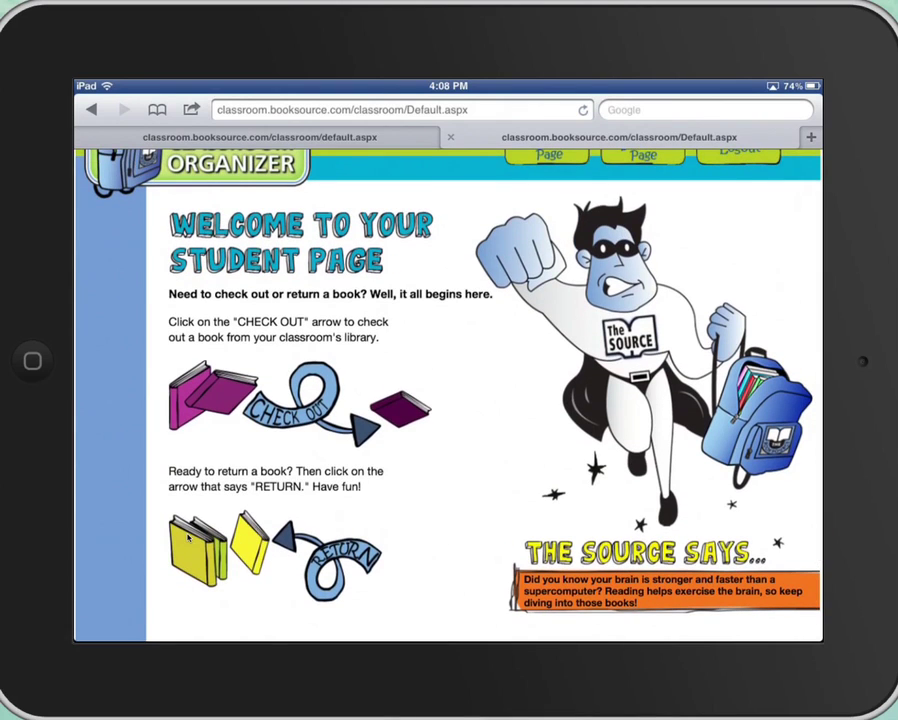
{"action": "left_click", "coordinate": [187, 538]}
{"action": "scroll", "coordinate": [187, 538], "scroll_direction": "down", "scroll_amount": 2}
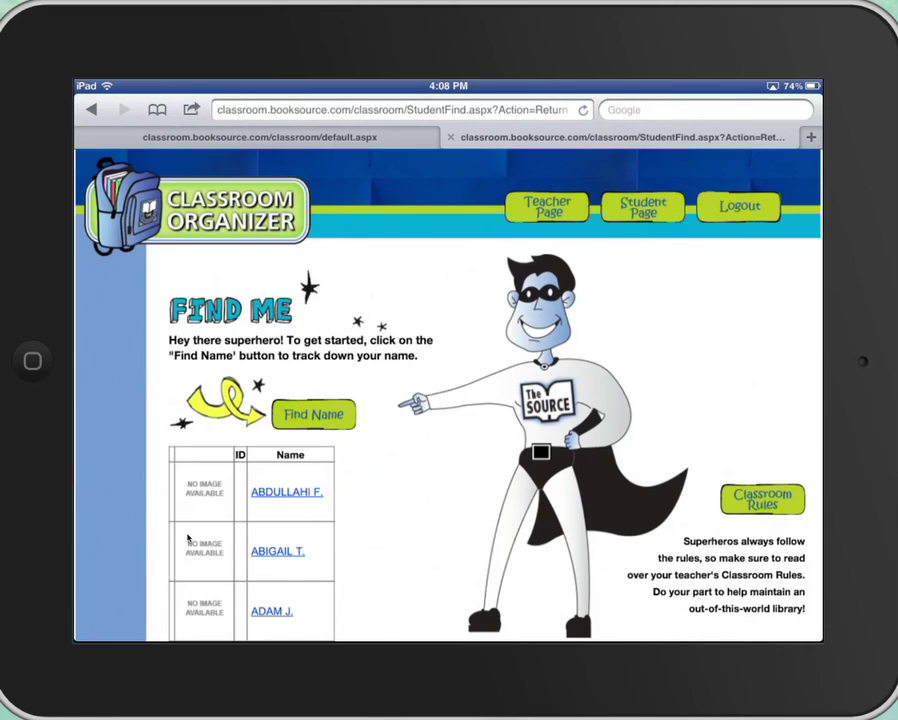
{"action": "scroll", "coordinate": [187, 538], "scroll_direction": "down", "scroll_amount": 4}
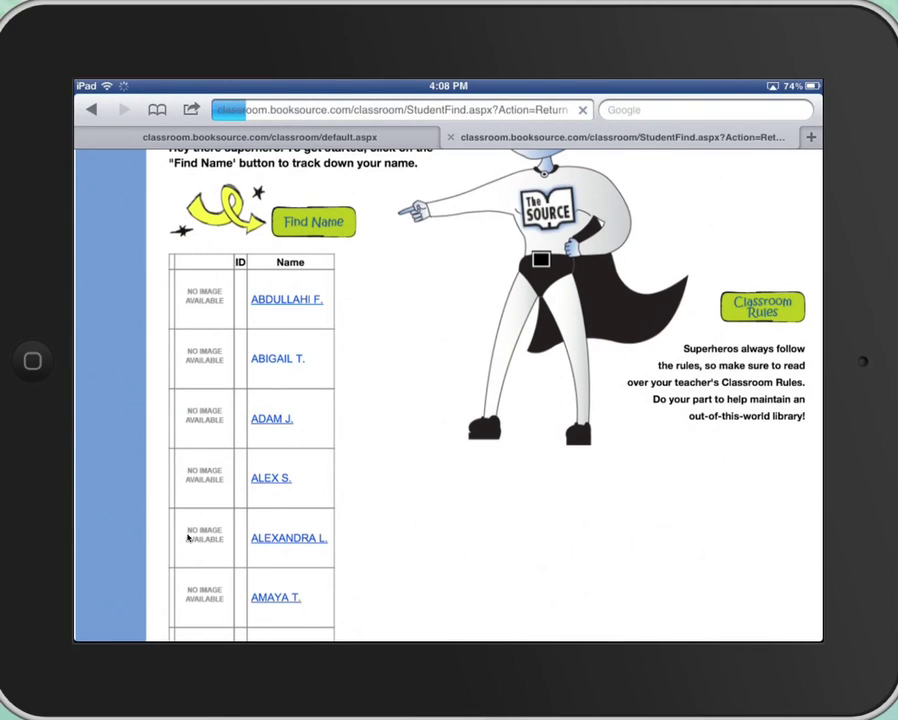
{"action": "left_click", "coordinate": [187, 537]}
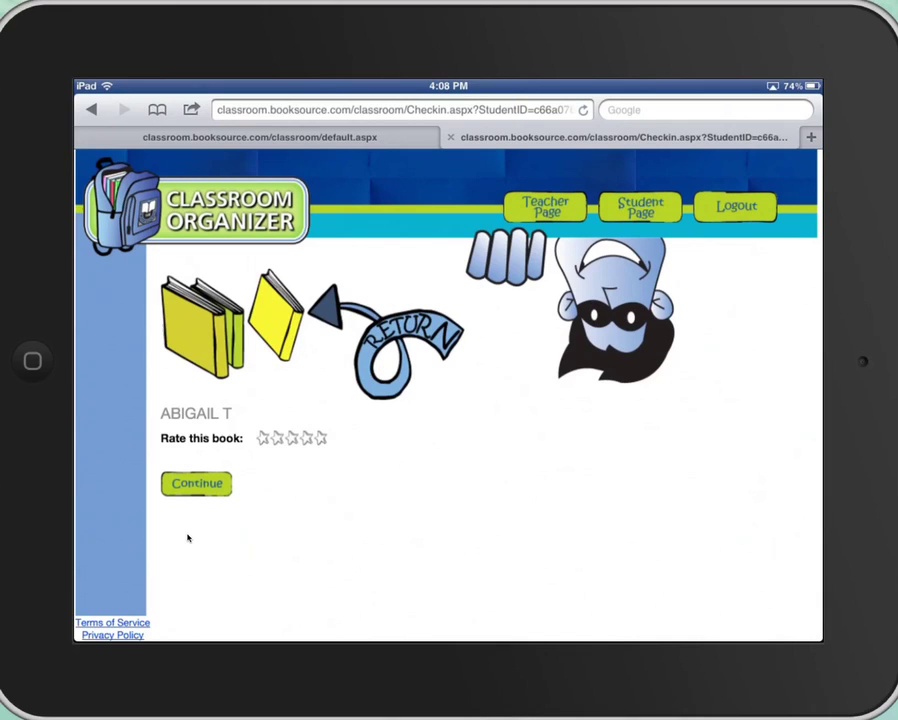
Rate Twilight five stars and finish its return
{"action": "left_click", "coordinate": [320, 438]}
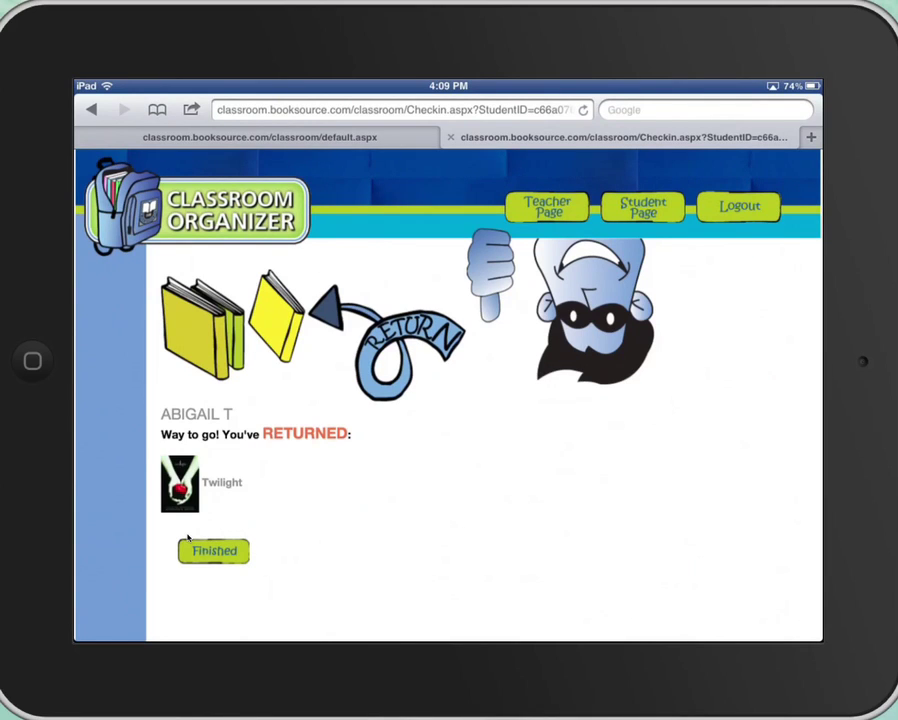
{"action": "left_click", "coordinate": [188, 541]}
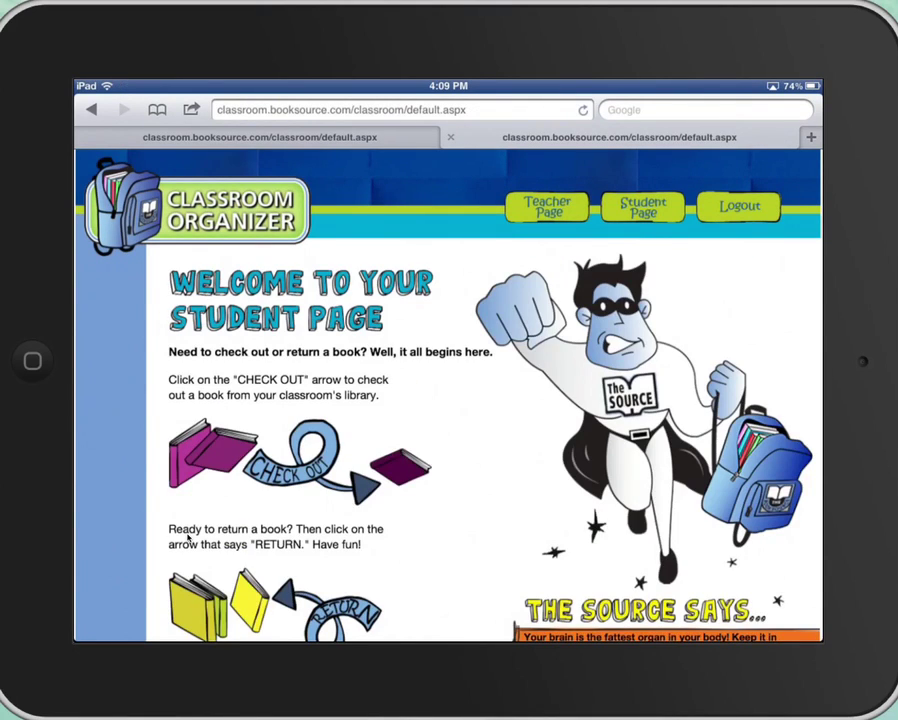